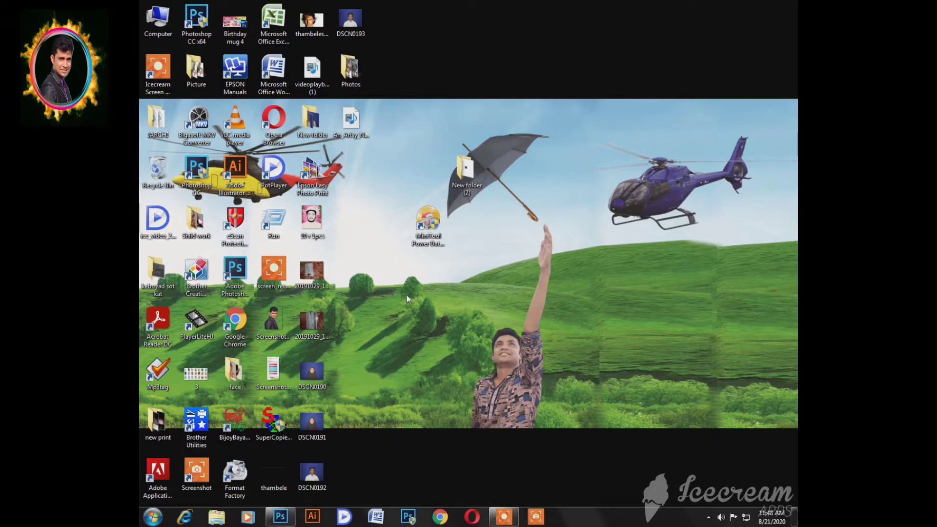
drag(392, 268, 512, 157)
click(521, 211)
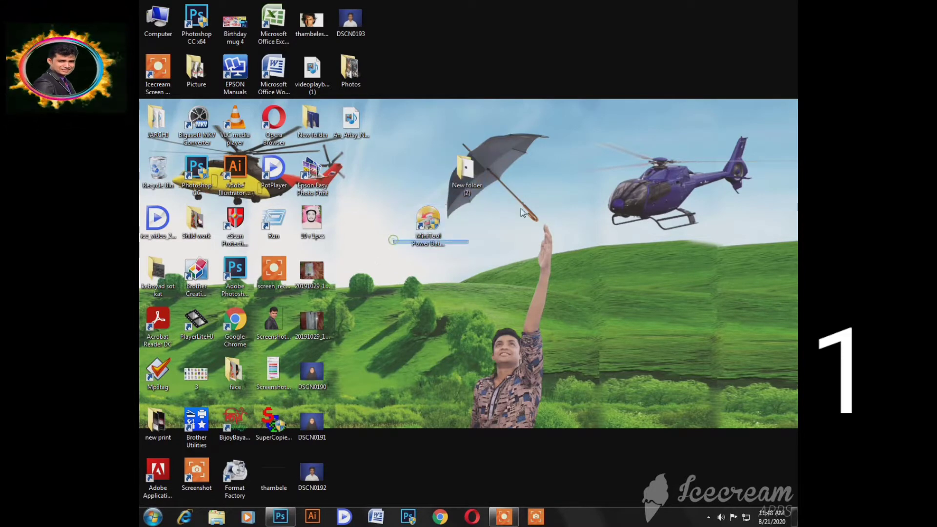
drag(521, 213, 557, 149)
drag(375, 225, 564, 161)
drag(564, 113, 403, 256)
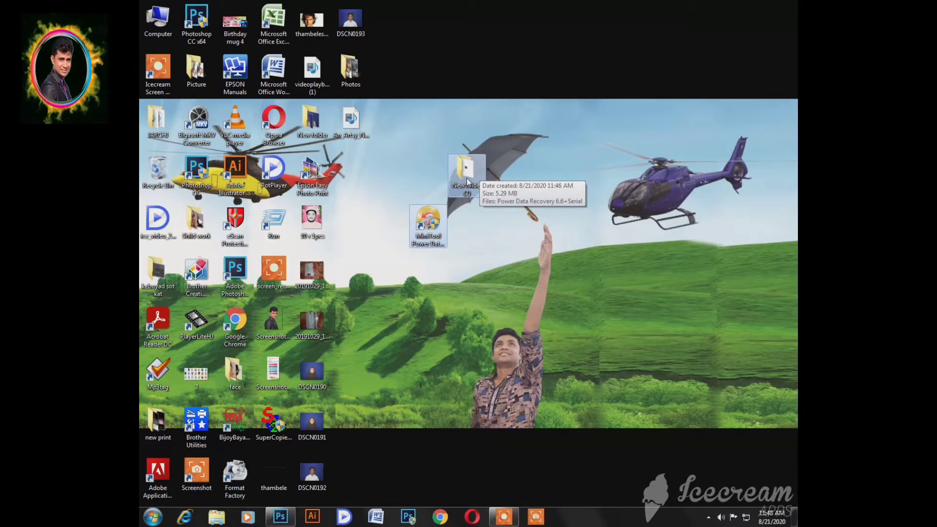
- Open New folder (2) from the desktop and move its window aside to view its contents
double_click(466, 171)
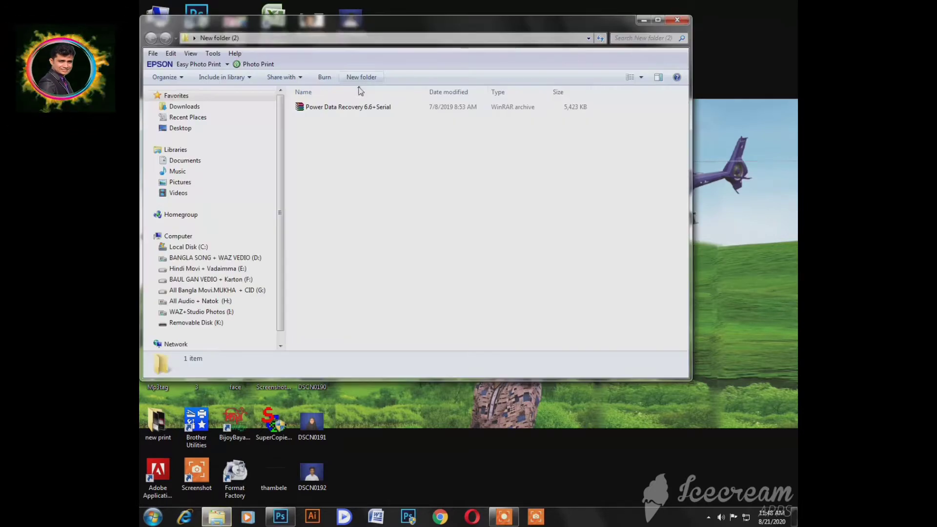
drag(321, 30, 424, 146)
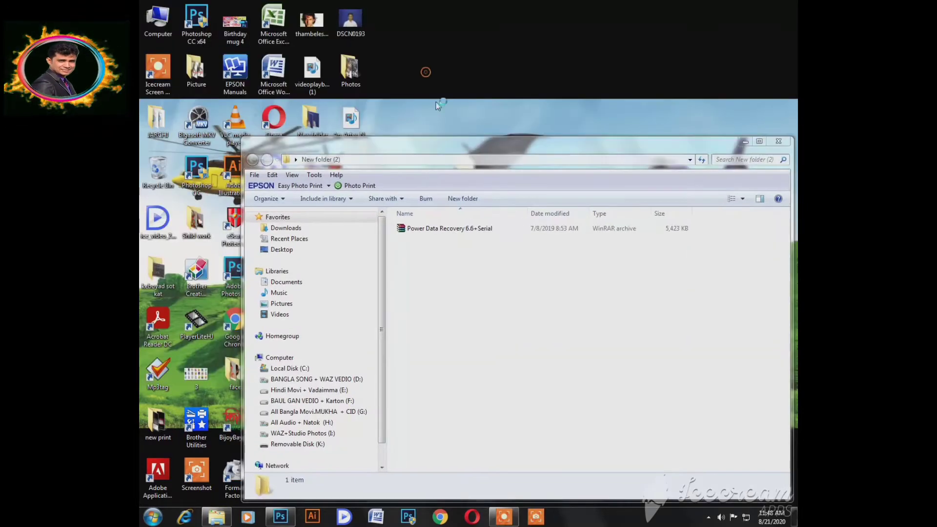
right_click(433, 74)
click(451, 106)
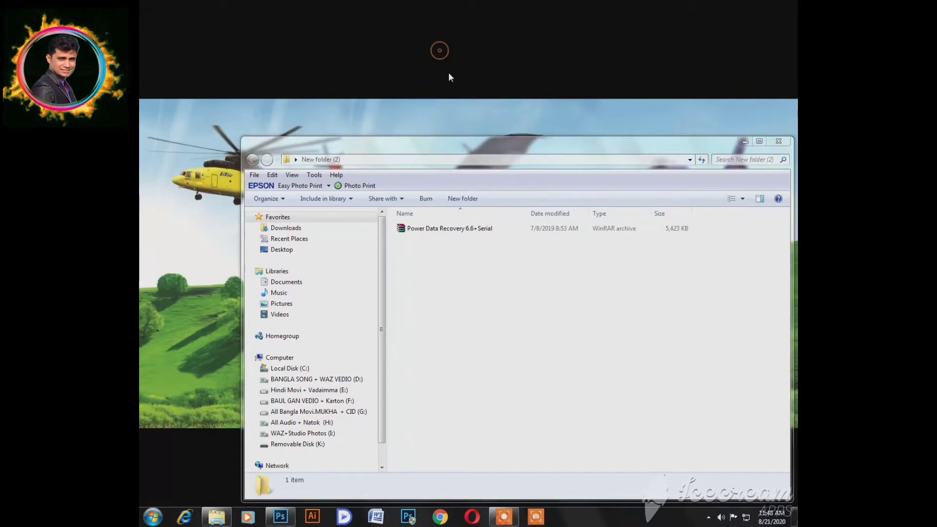
right_click(463, 81)
click(467, 80)
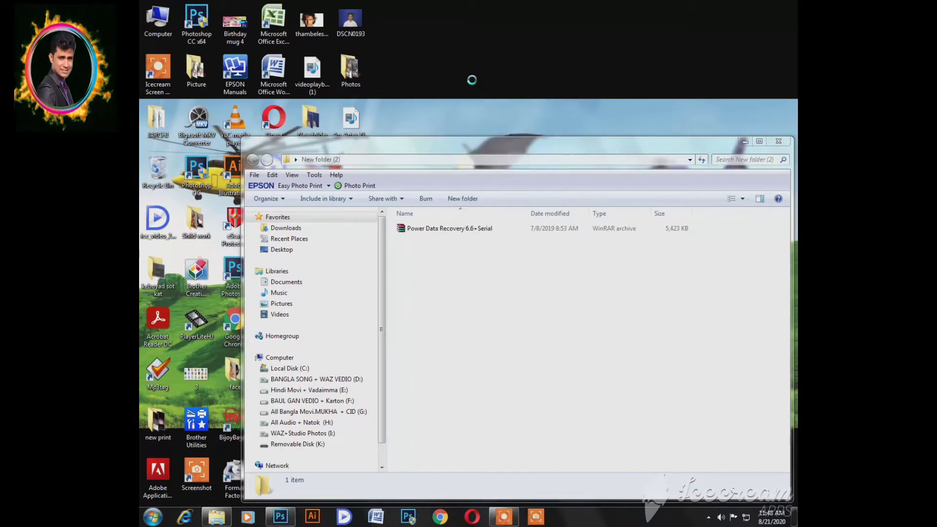
right_click(467, 80)
click(467, 80)
right_click(433, 51)
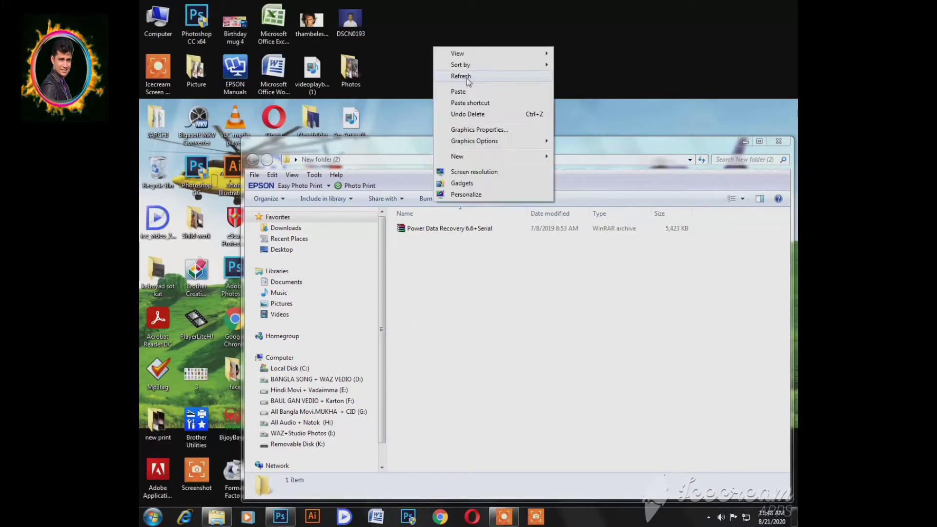
click(467, 77)
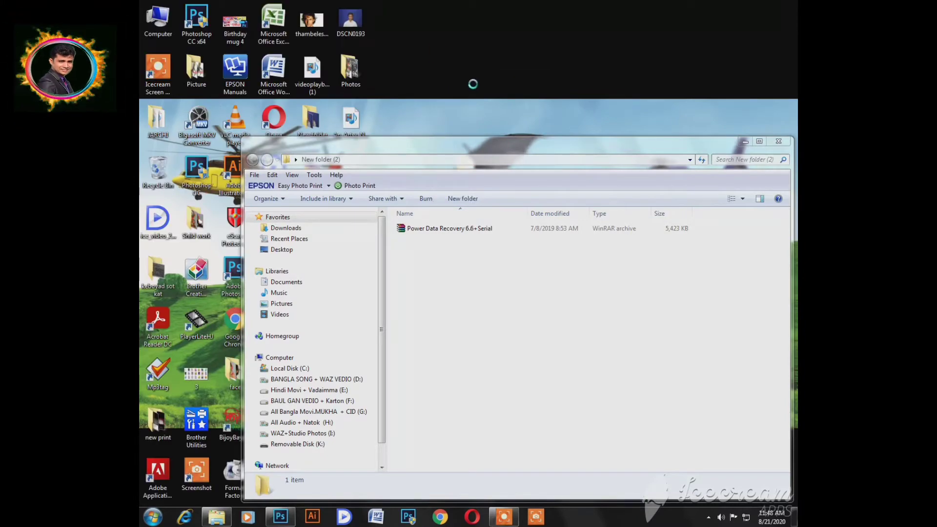
right_click(436, 54)
click(475, 83)
- Reposition the New folder (2) window and close it
drag(461, 142, 422, 262)
mouse_move(432, 224)
mouse_down()
mouse_move(417, 111)
mouse_move(439, 128)
mouse_move(469, 235)
mouse_move(419, 84)
mouse_move(614, 191)
mouse_move(535, 271)
mouse_move(493, 260)
mouse_move(517, 234)
mouse_move(424, 208)
mouse_up()
click(722, 201)
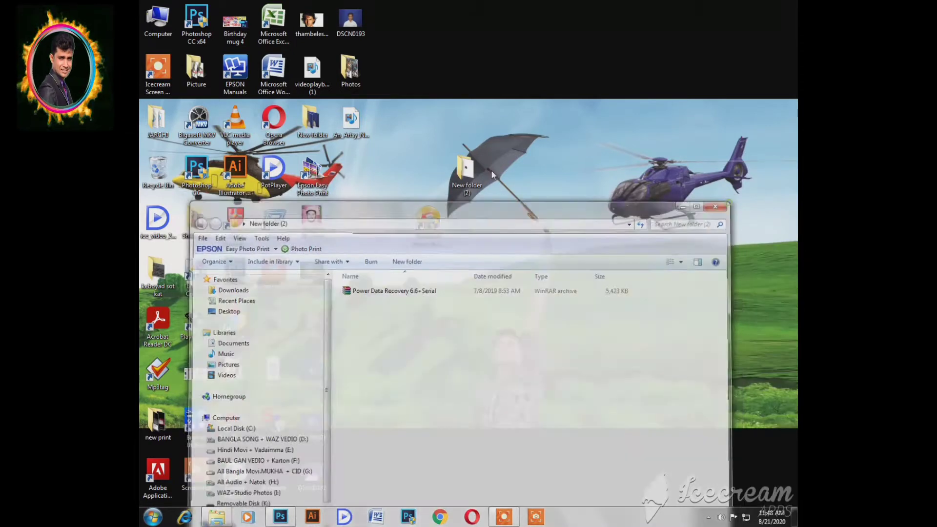
- Open New folder (2) and extract the Power Data Recovery 6.6+Serial archive into the same folder
double_click(466, 171)
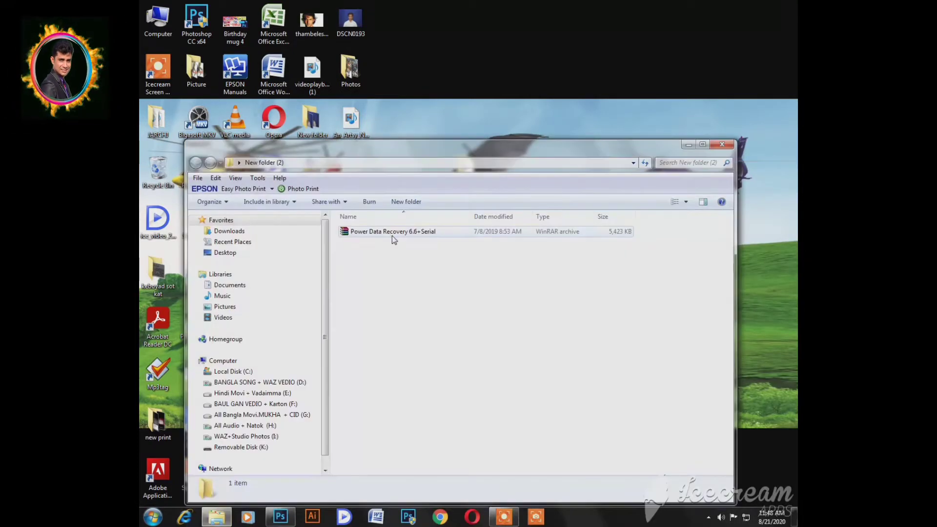
click(392, 236)
right_click(391, 236)
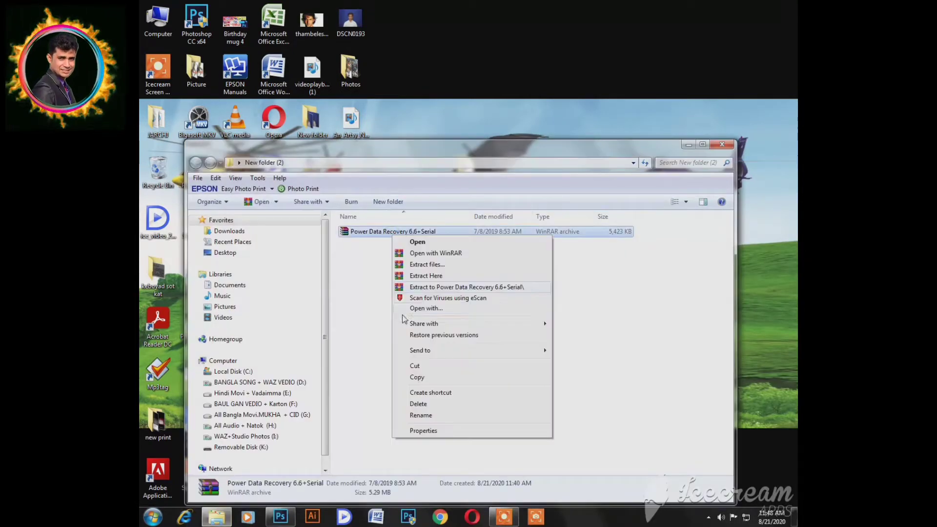
click(435, 275)
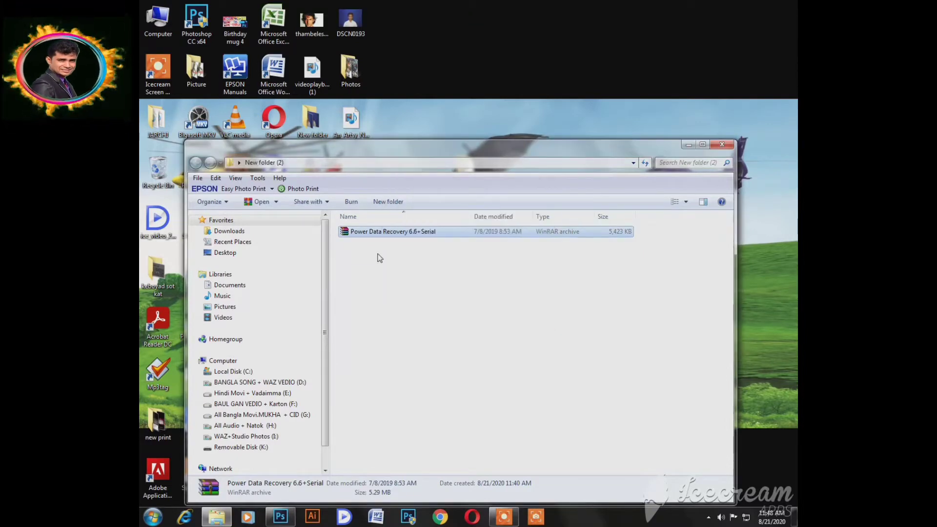
drag(380, 146, 440, 91)
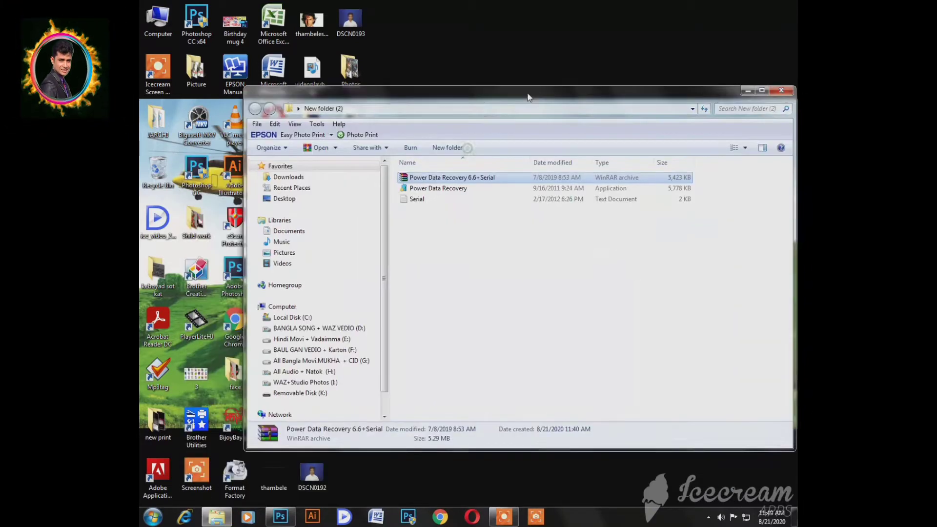
- Open the extracted Serial text document, examine its list of license keys, and close it
click(444, 189)
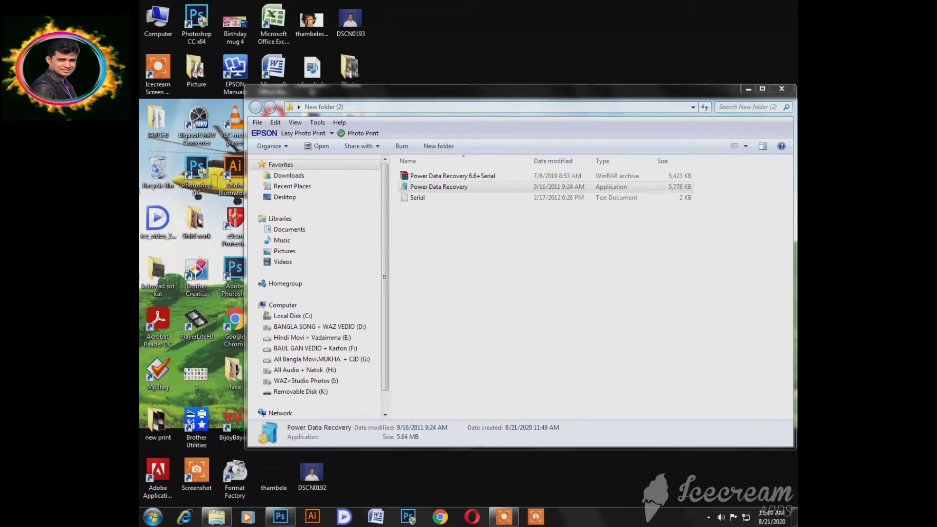
click(574, 187)
double_click(435, 200)
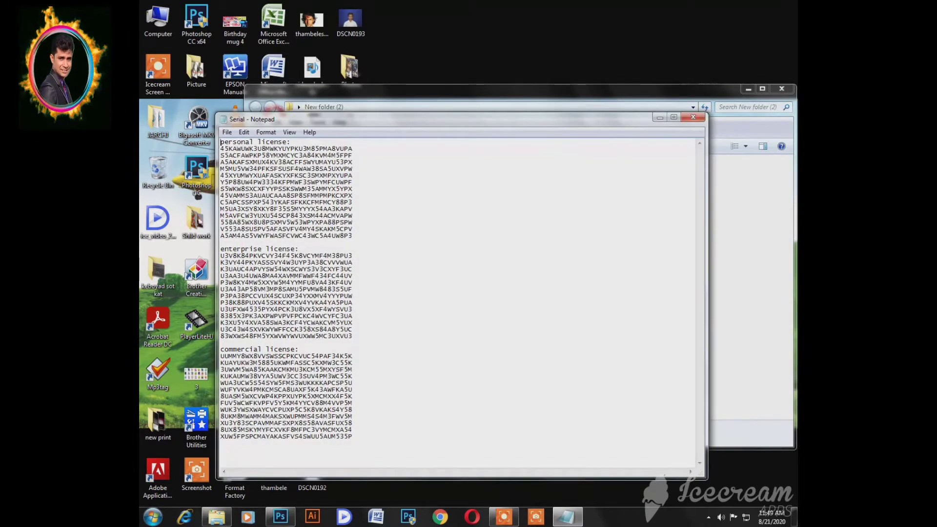
drag(323, 436, 291, 141)
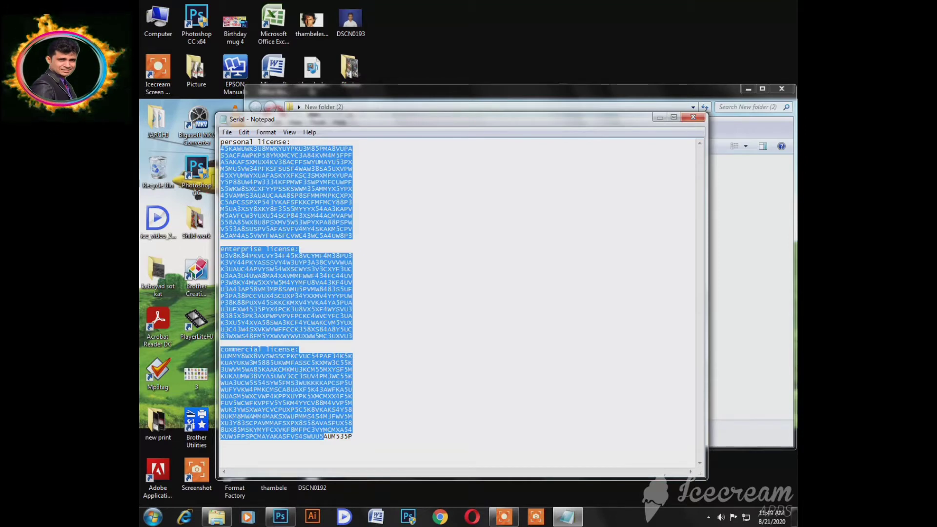
click(694, 118)
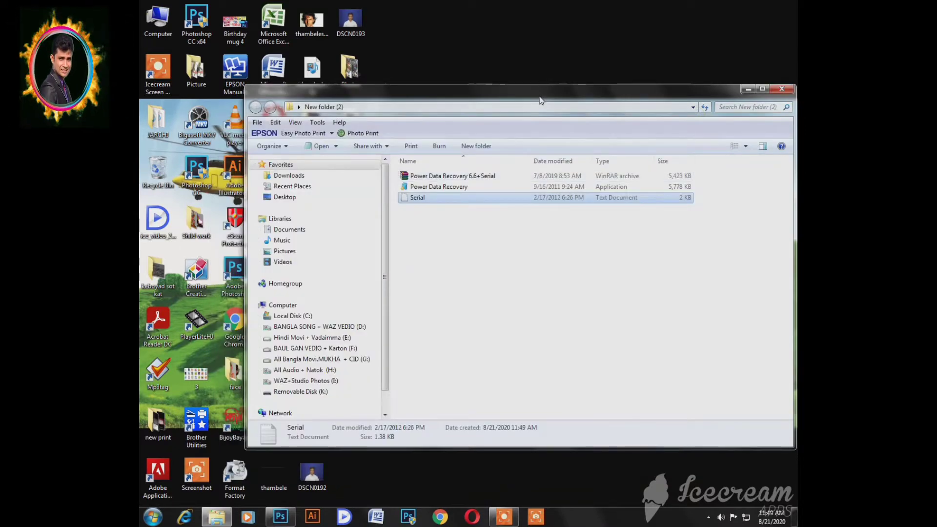
drag(541, 100, 464, 115)
right_click(450, 45)
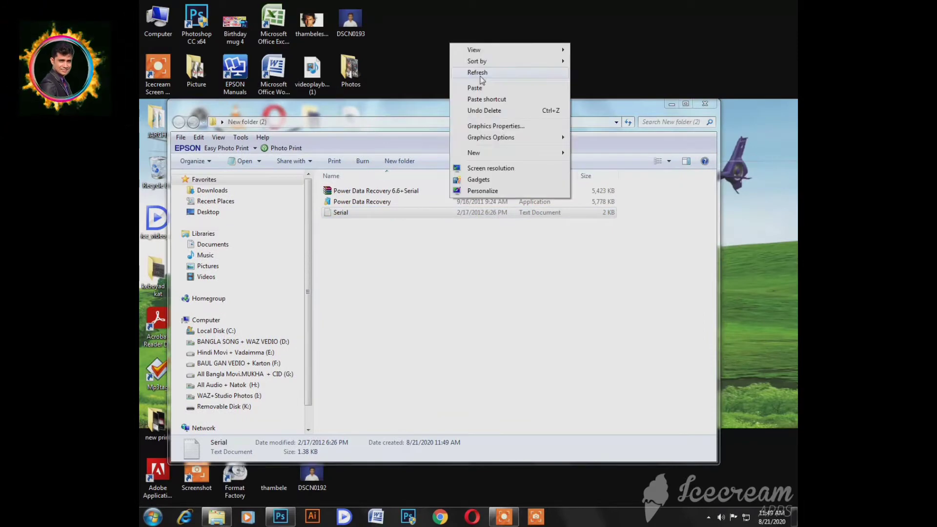
click(481, 76)
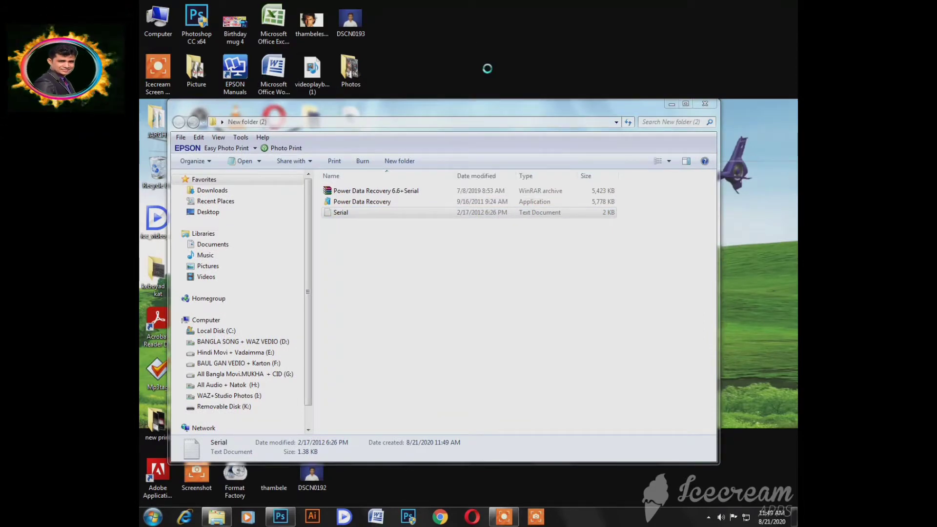
right_click(469, 41)
click(495, 72)
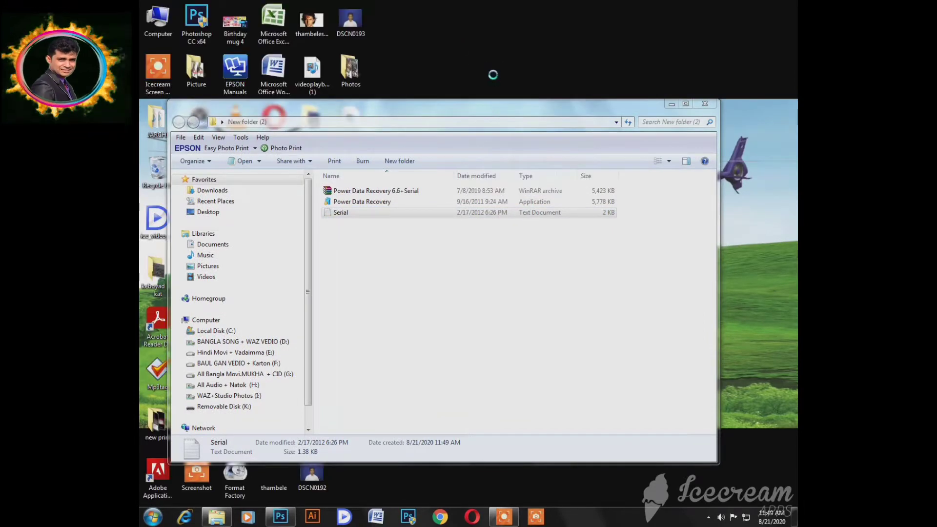
right_click(461, 42)
click(496, 75)
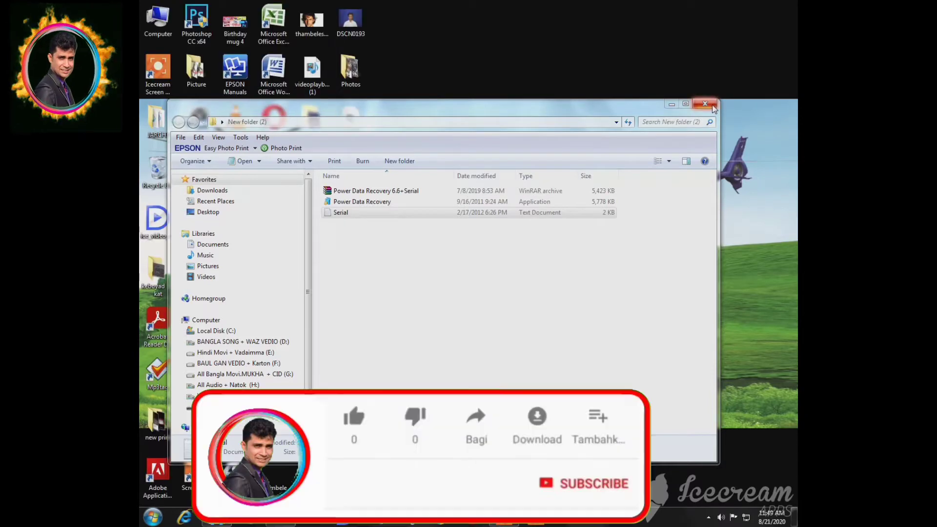
- Close the folder window, view the photos stored on Removable Disk (K:), and return to Computer
click(713, 107)
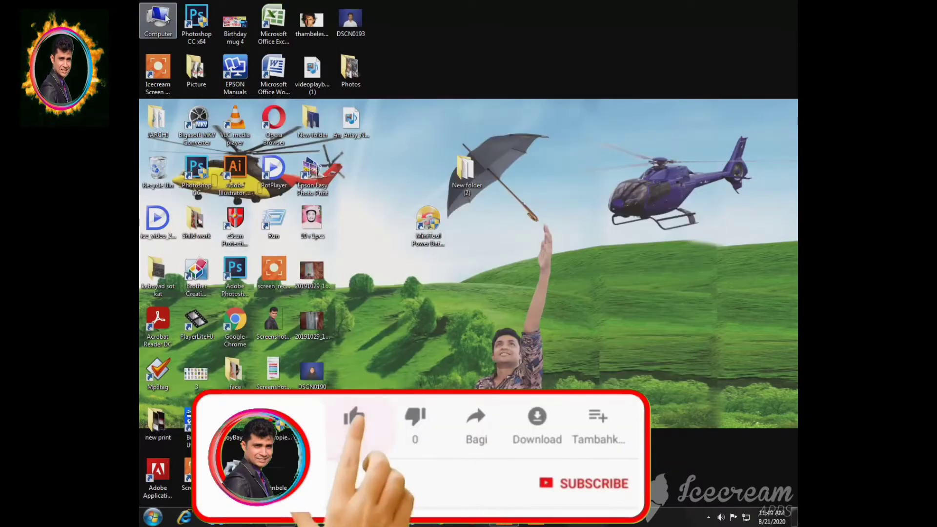
double_click(157, 22)
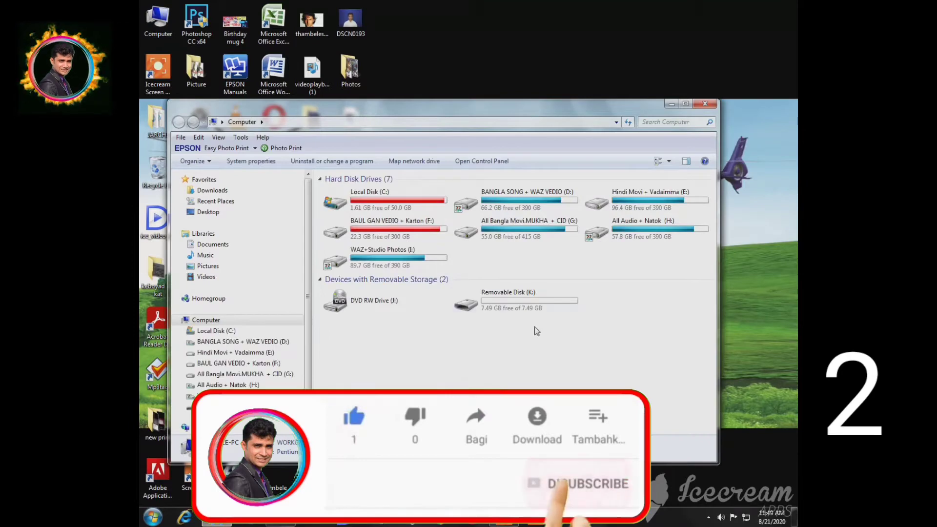
double_click(520, 297)
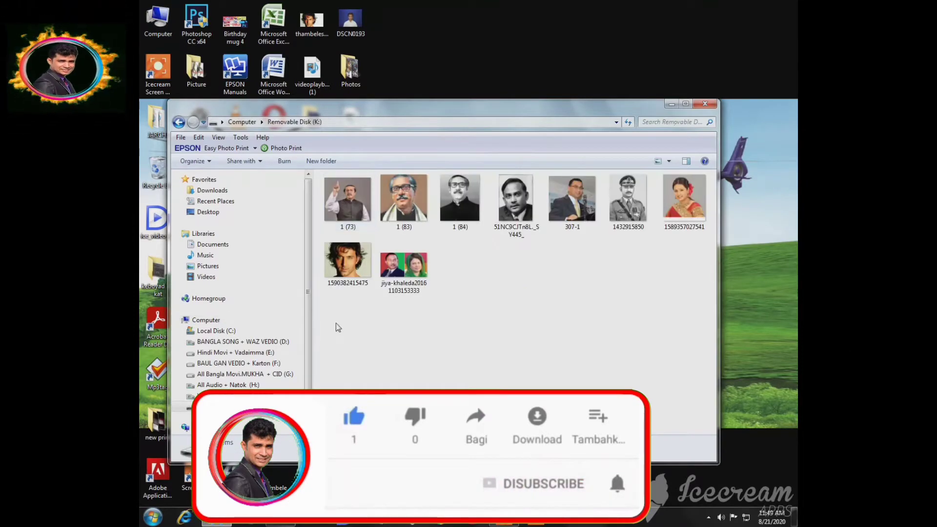
drag(337, 323, 729, 179)
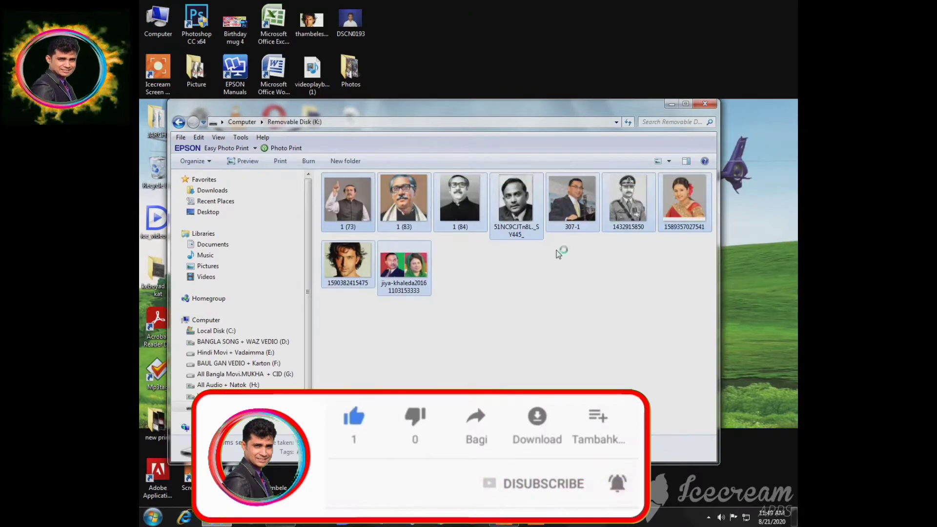
key(alt+Left)
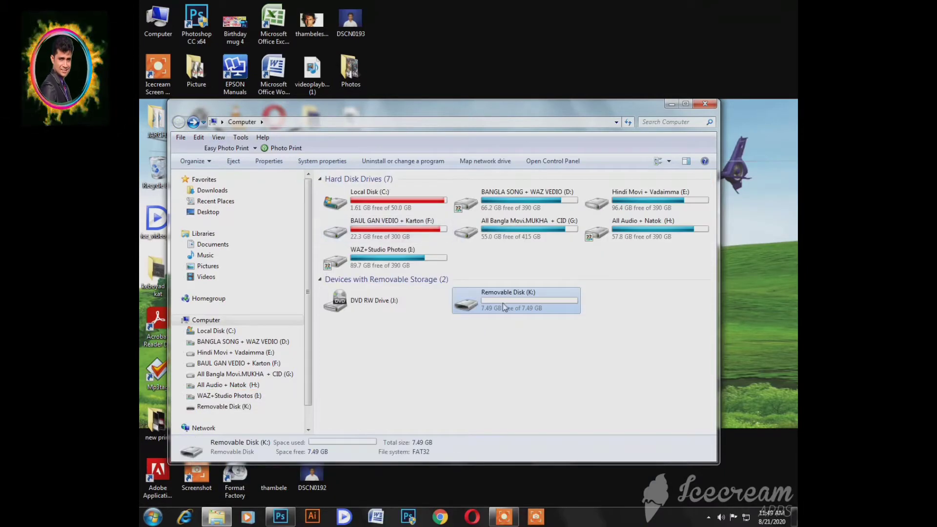
- Quick-format Removable Disk (K:) as FAT32 with 32 kilobytes allocation unit size, even though the drive is in use
right_click(502, 299)
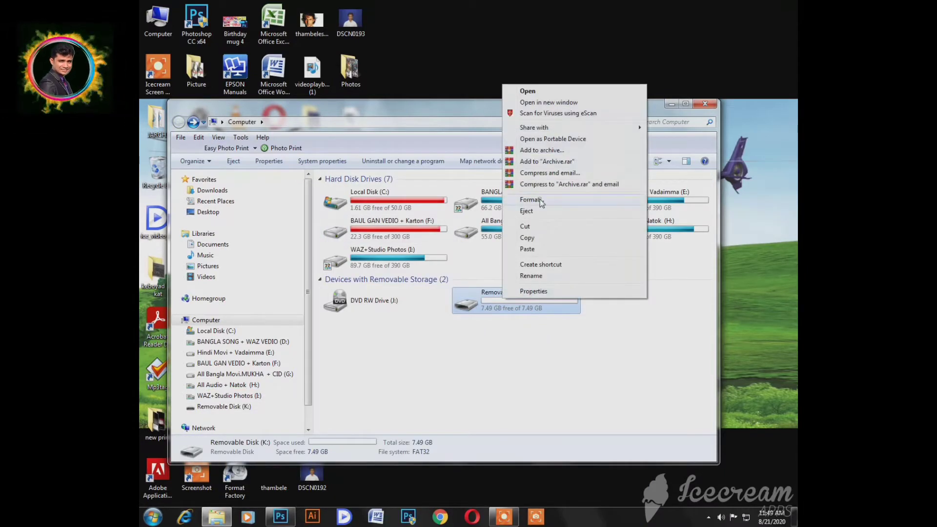
click(524, 199)
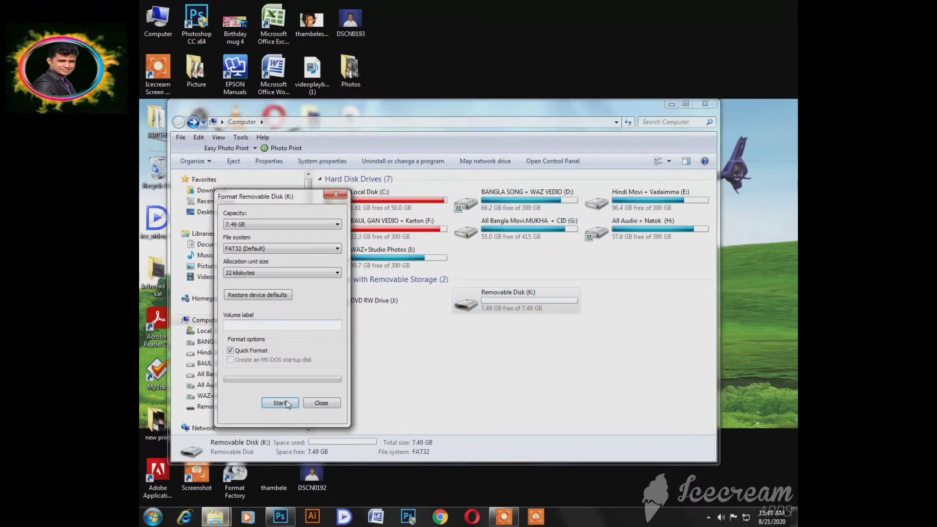
click(280, 403)
click(495, 258)
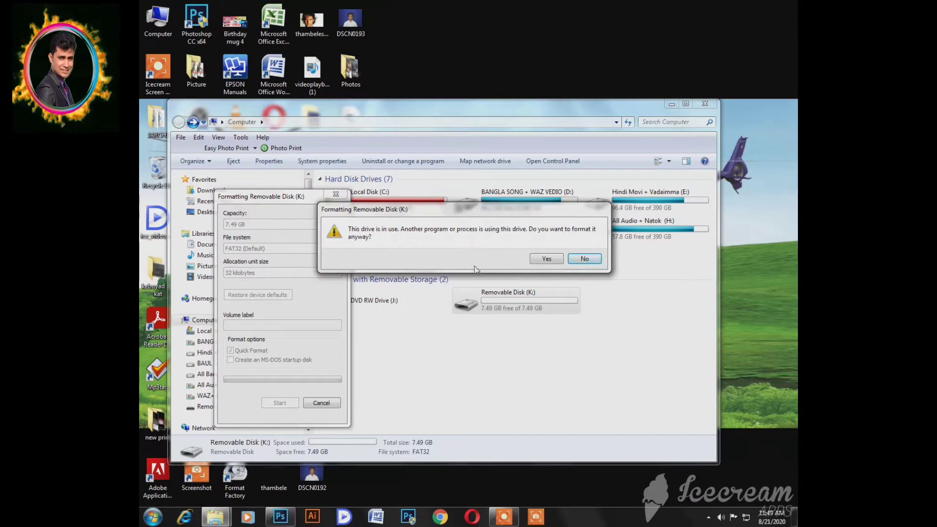
click(550, 258)
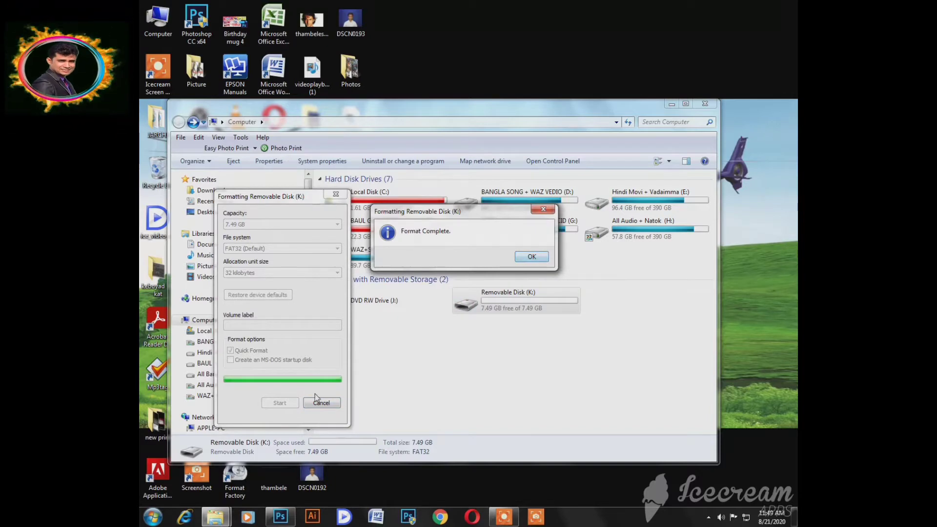
click(532, 256)
click(321, 403)
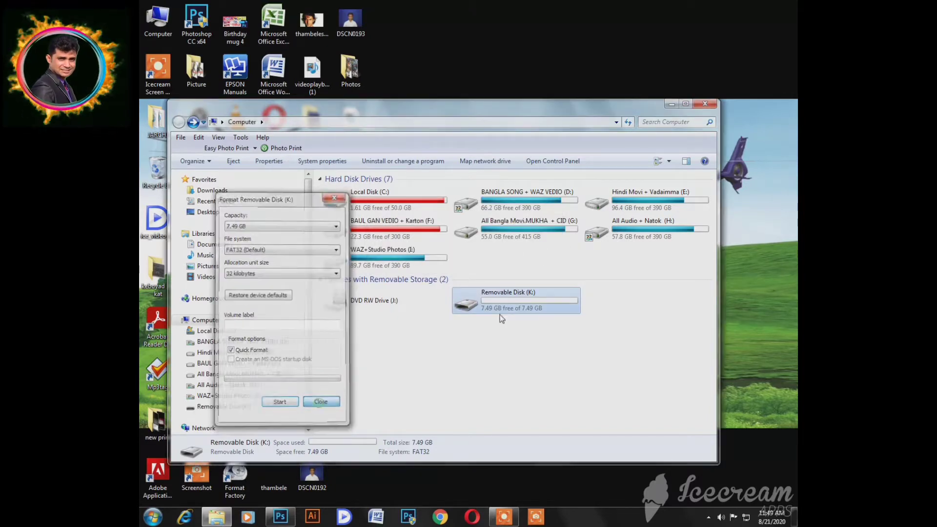
- Check the contents of the formatted Removable Disk (K:) and close the window
double_click(512, 304)
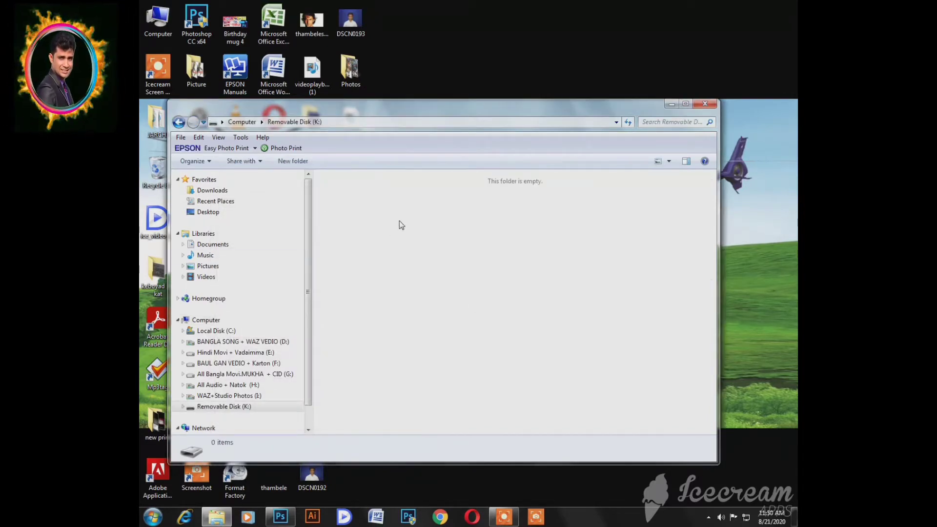
click(180, 122)
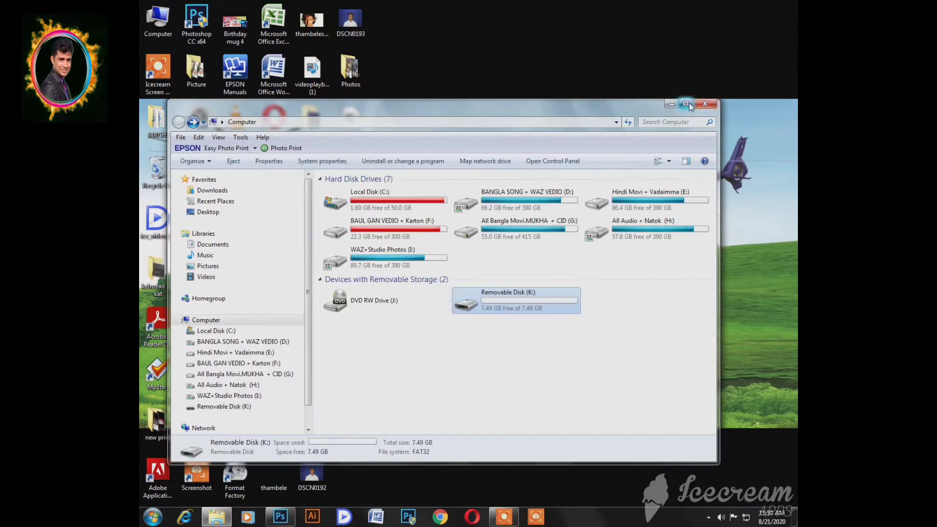
click(705, 104)
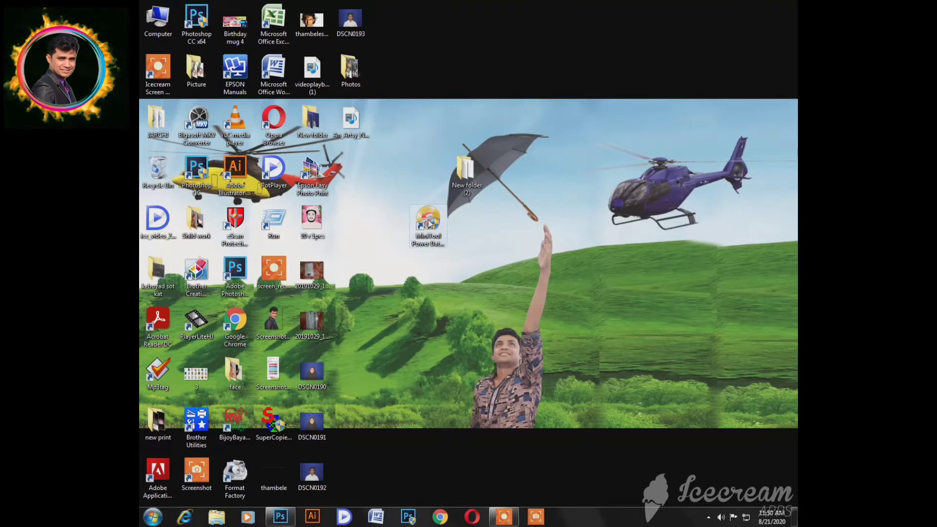
- Check the contents of New folder (2) on the desktop and close its window
double_click(474, 179)
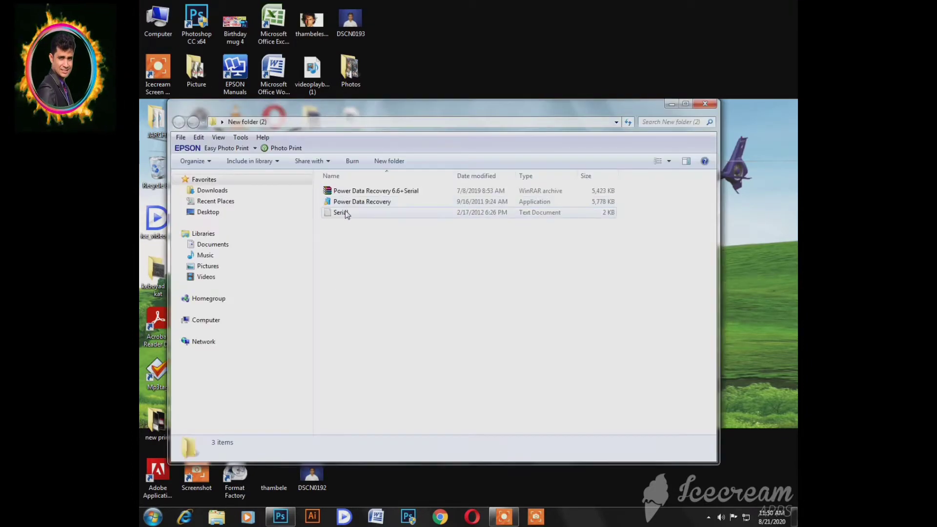
click(705, 104)
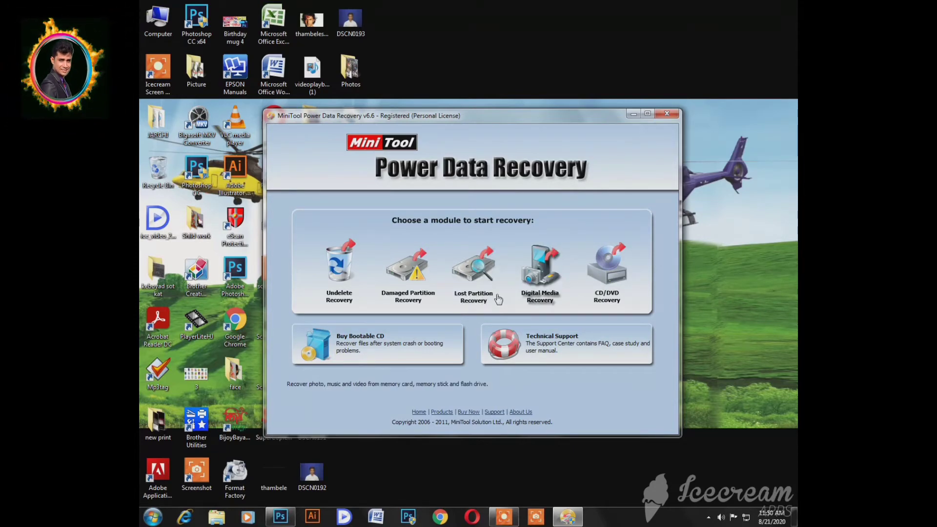
- Open the Digital Media Recovery module of MiniTool Power Data Recovery and start a full scan of the K: (FAT32) USB drive
click(542, 288)
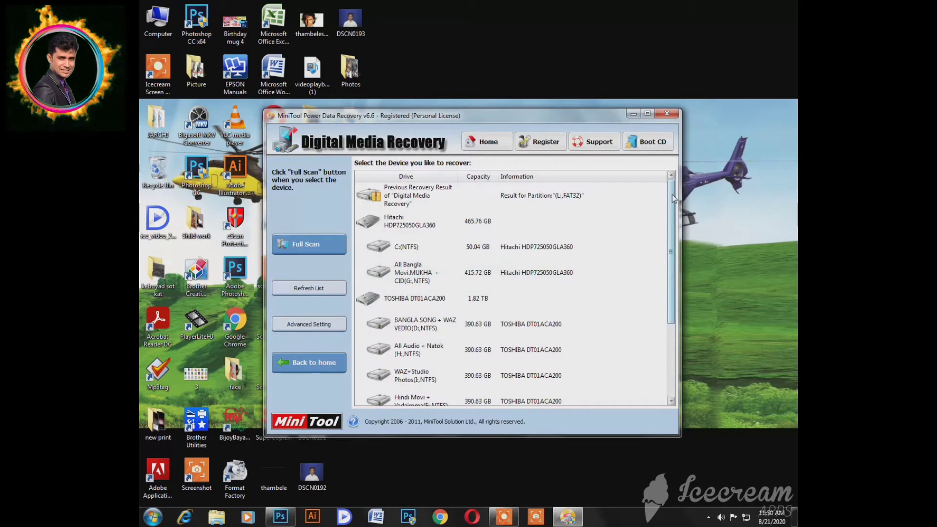
scroll(673, 195, down, 3)
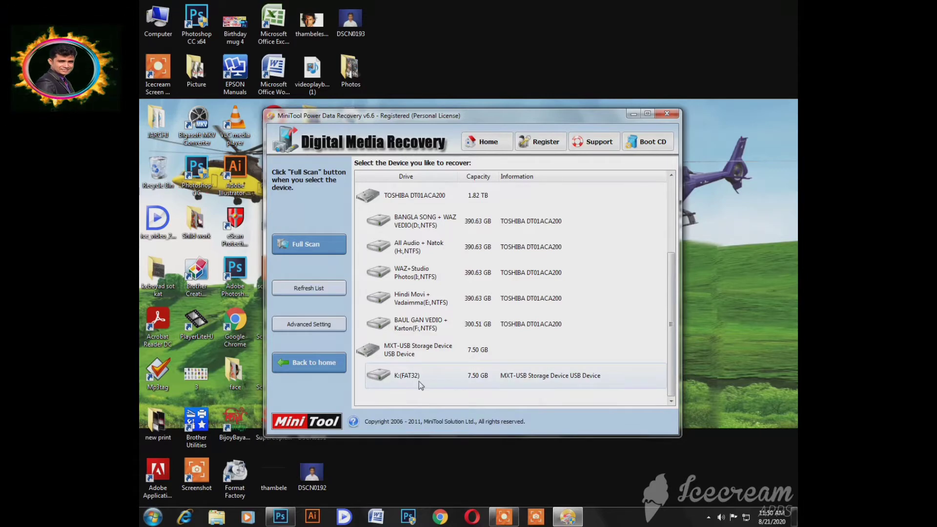
click(451, 377)
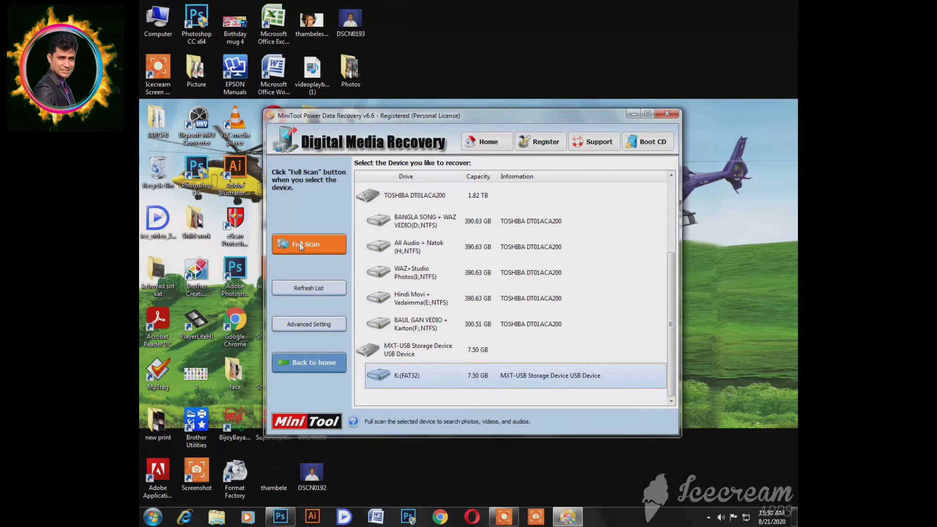
click(315, 244)
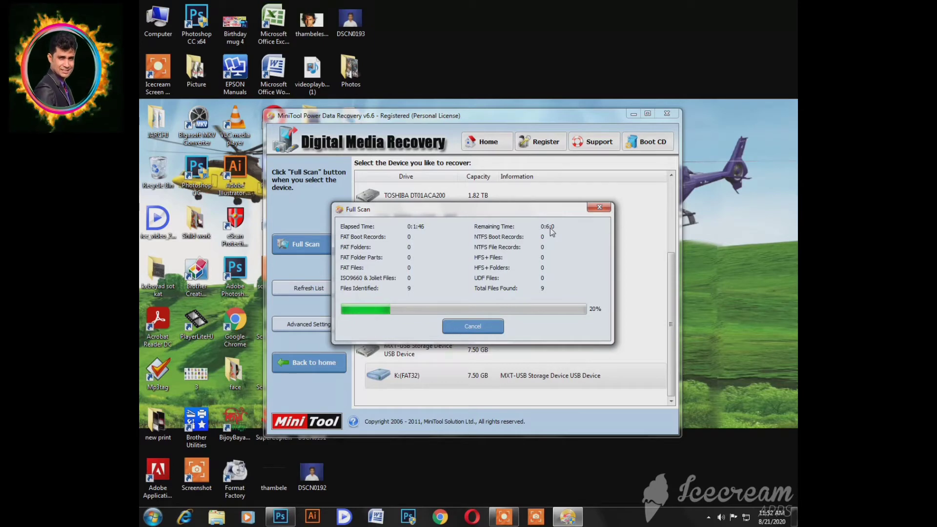
click(506, 517)
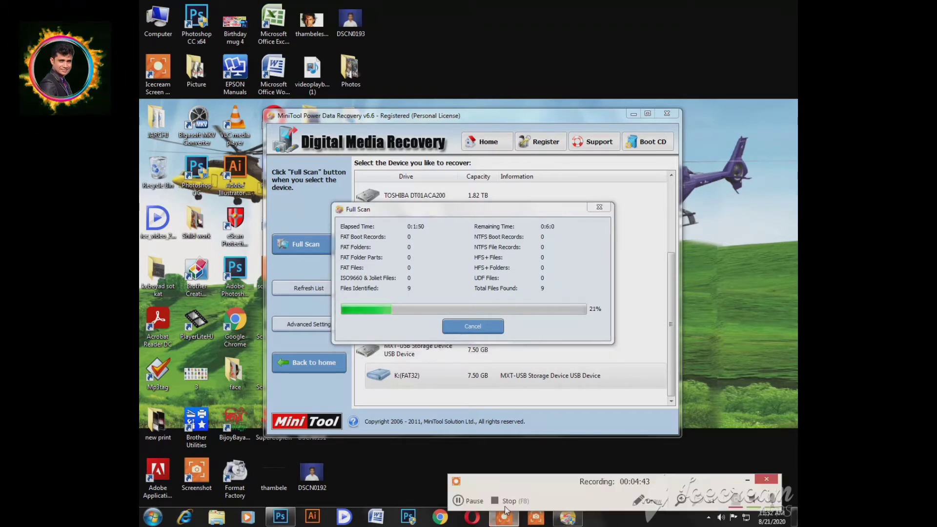
click(461, 502)
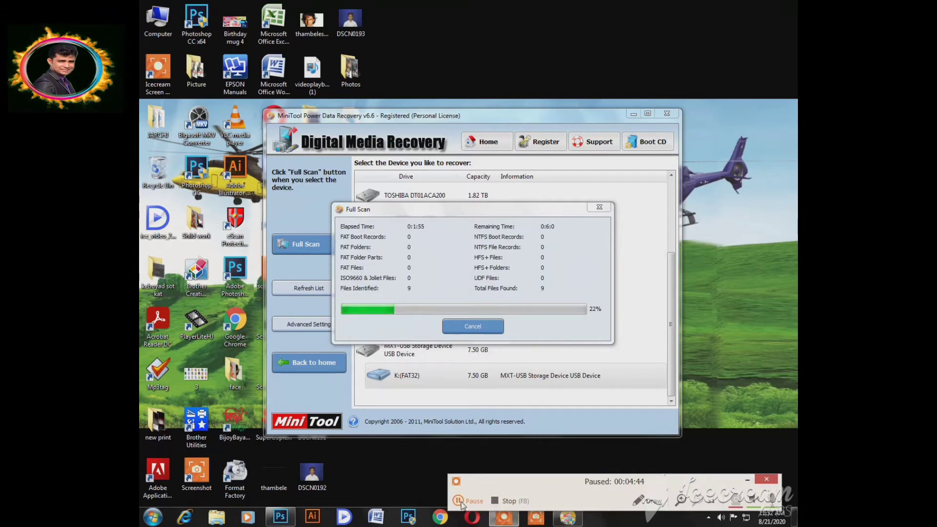
click(461, 502)
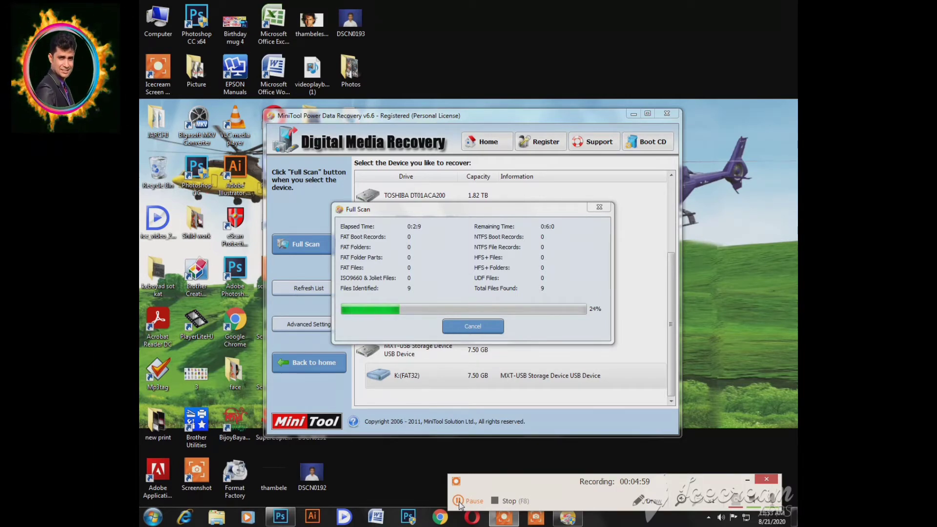
click(459, 501)
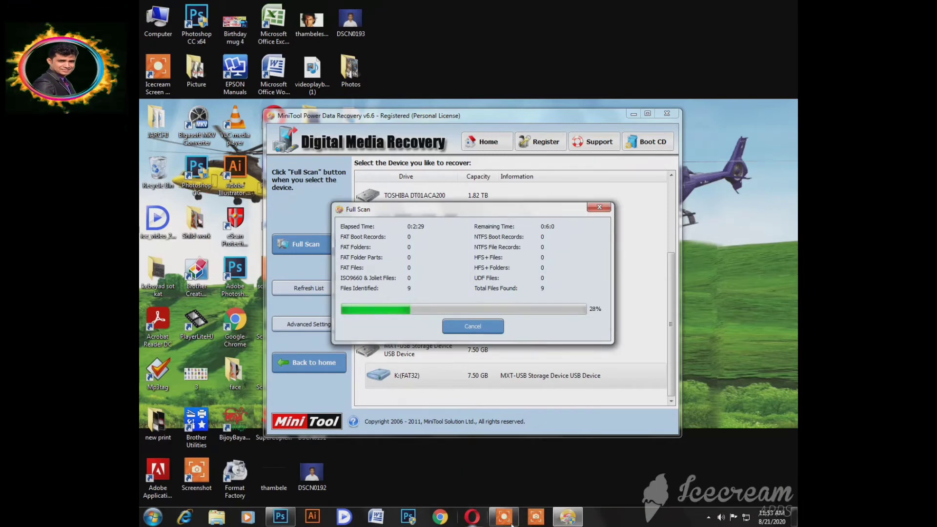
click(508, 520)
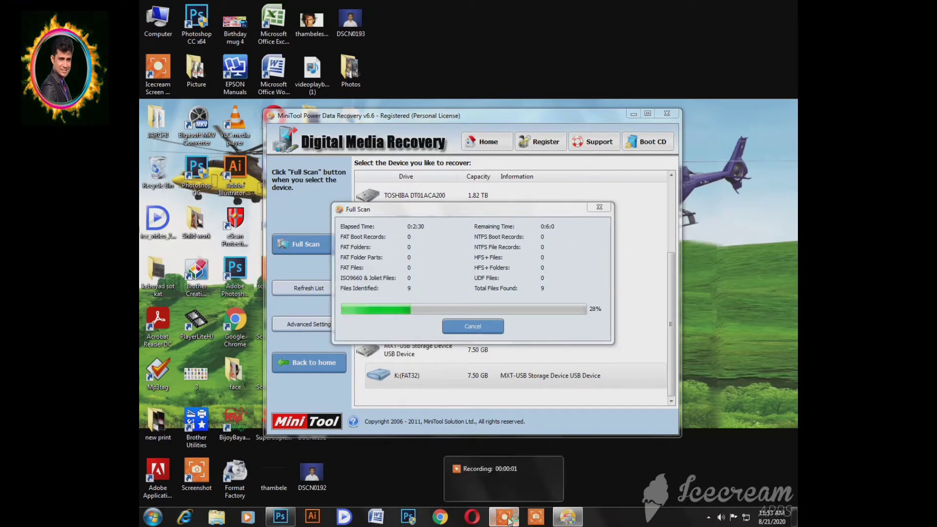
click(459, 501)
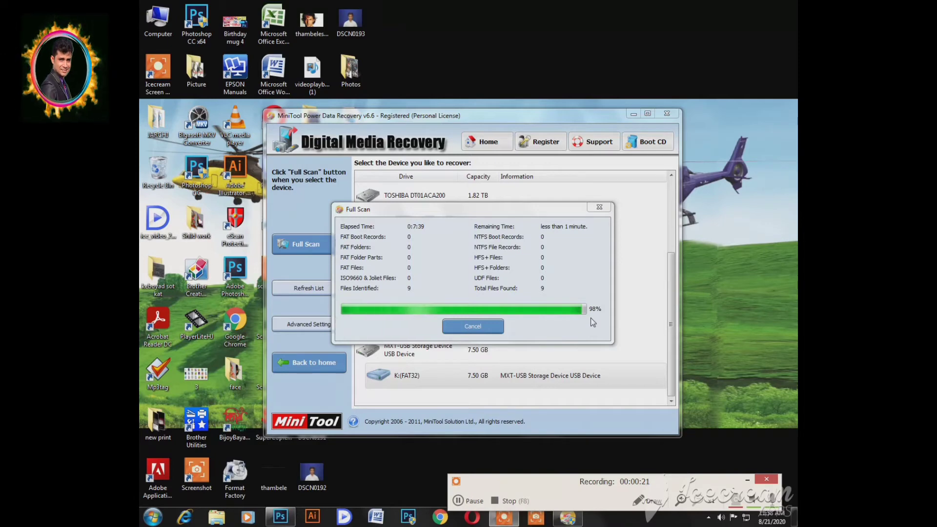
mouse_move(374, 211)
mouse_down()
mouse_move(408, 217)
mouse_move(377, 205)
mouse_up()
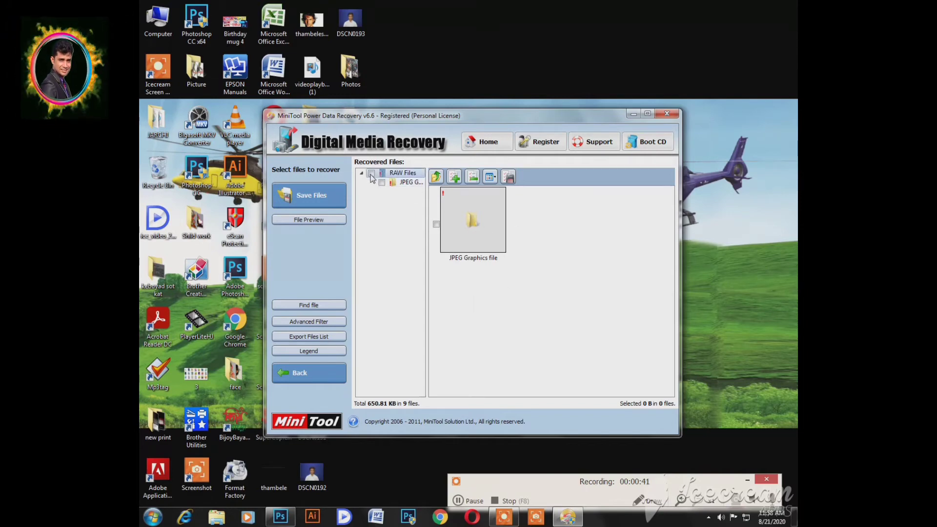
- Mark all the recovered JPEG graphics files for saving and choose the JARCHI folder on the desktop as the recovery destination
click(439, 226)
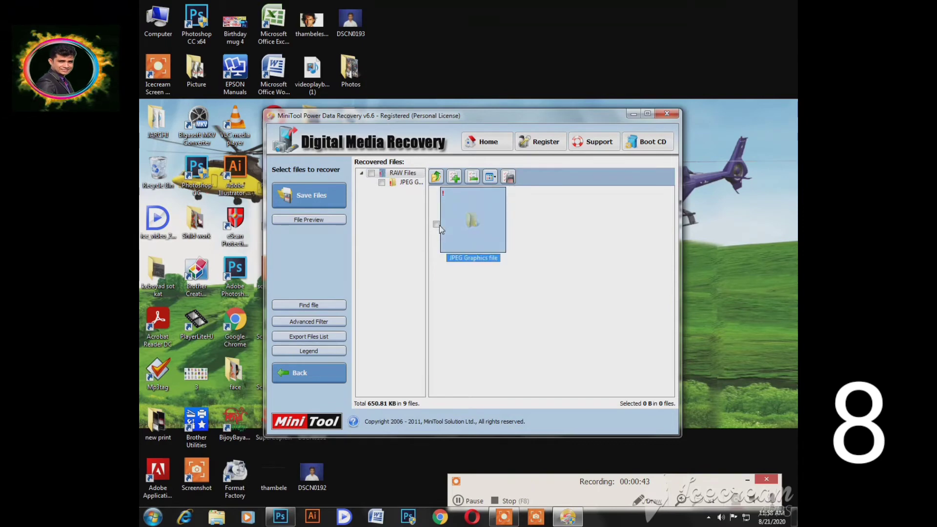
click(381, 183)
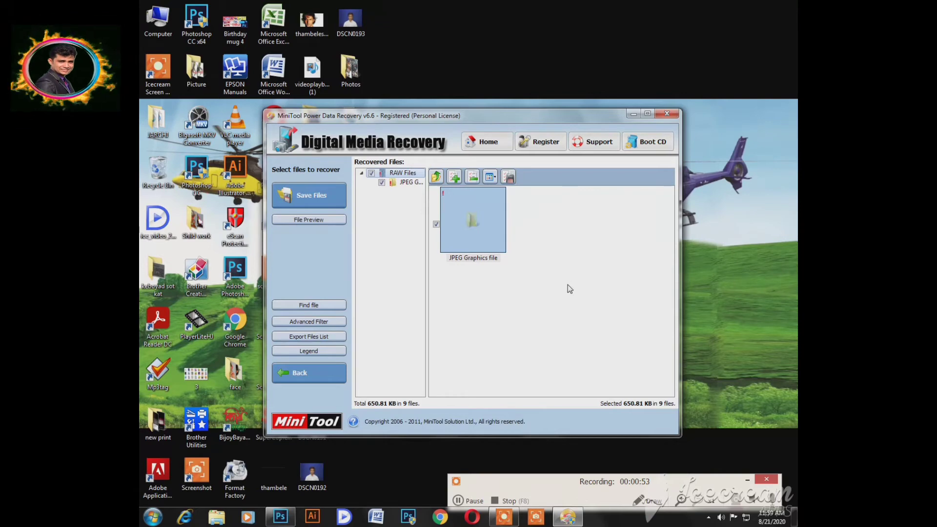
click(297, 195)
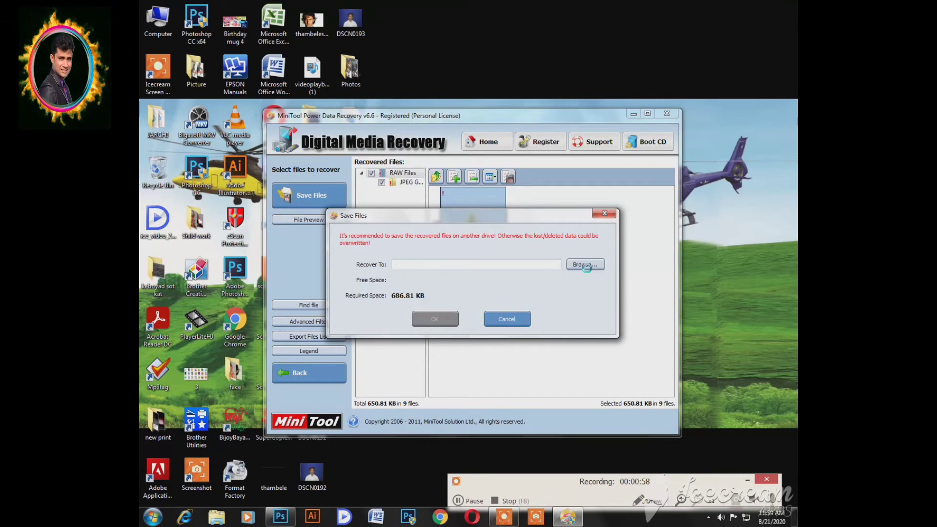
click(585, 264)
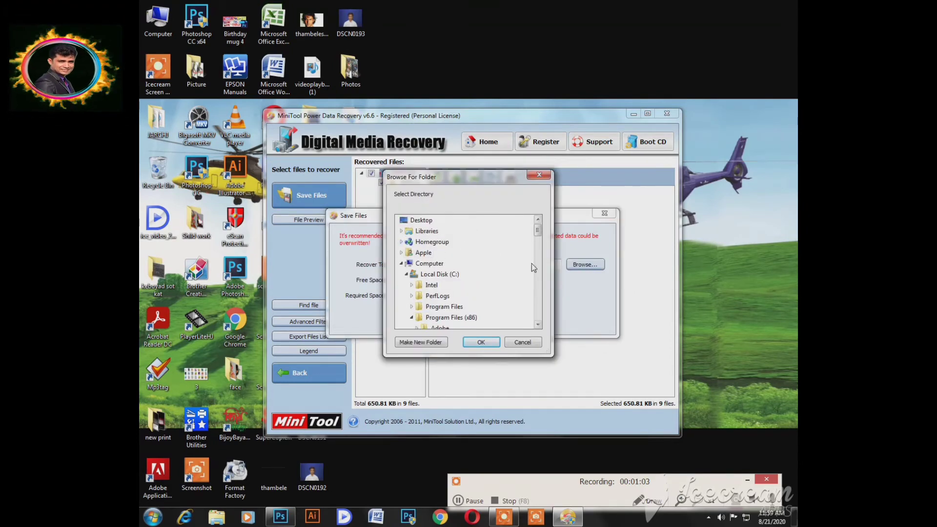
drag(539, 236, 554, 312)
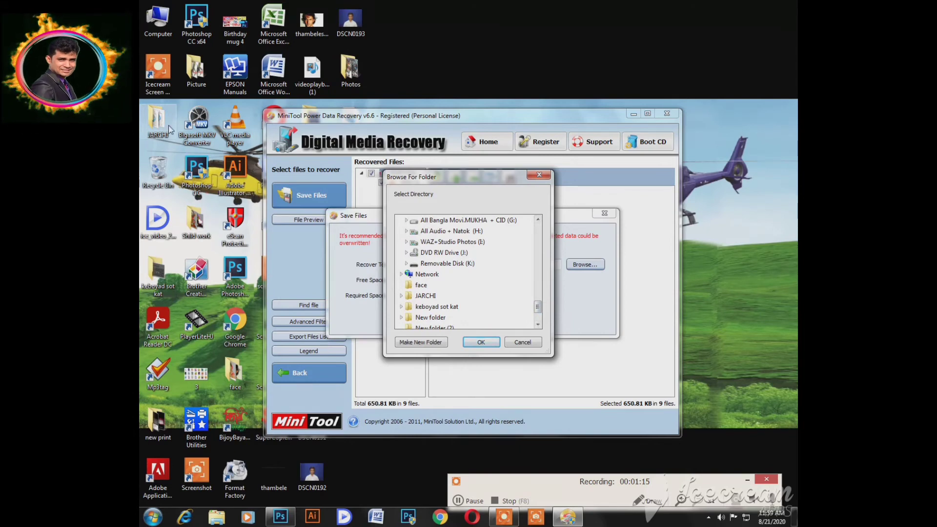
click(429, 297)
click(479, 343)
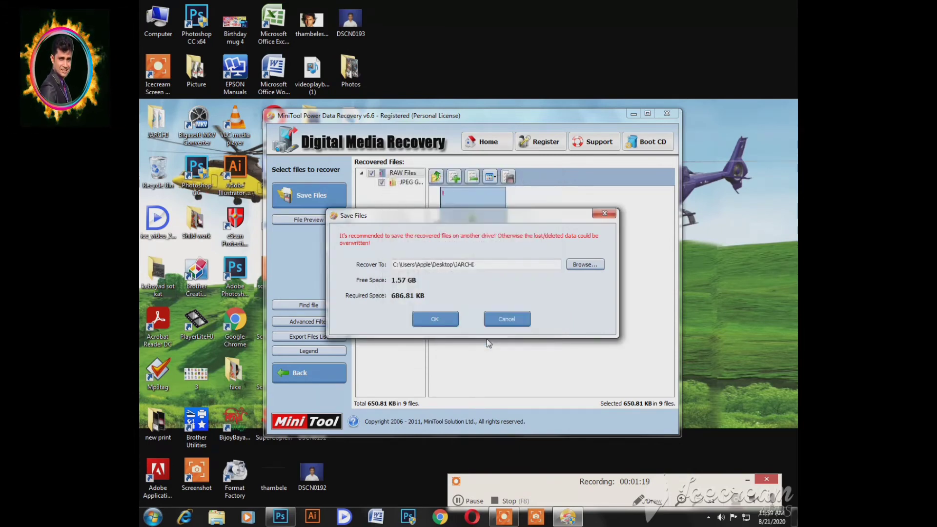
- Save the marked files to the chosen folder and exit the recovery program
click(436, 319)
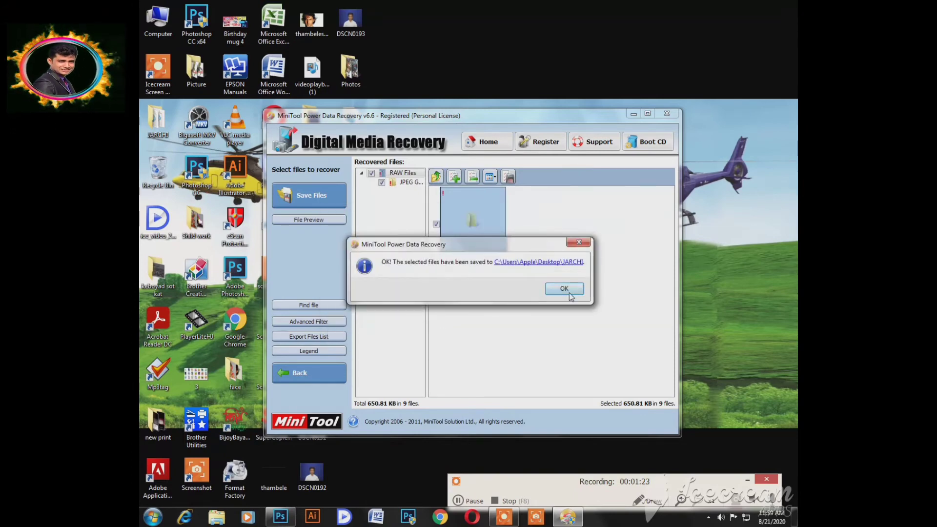
click(566, 289)
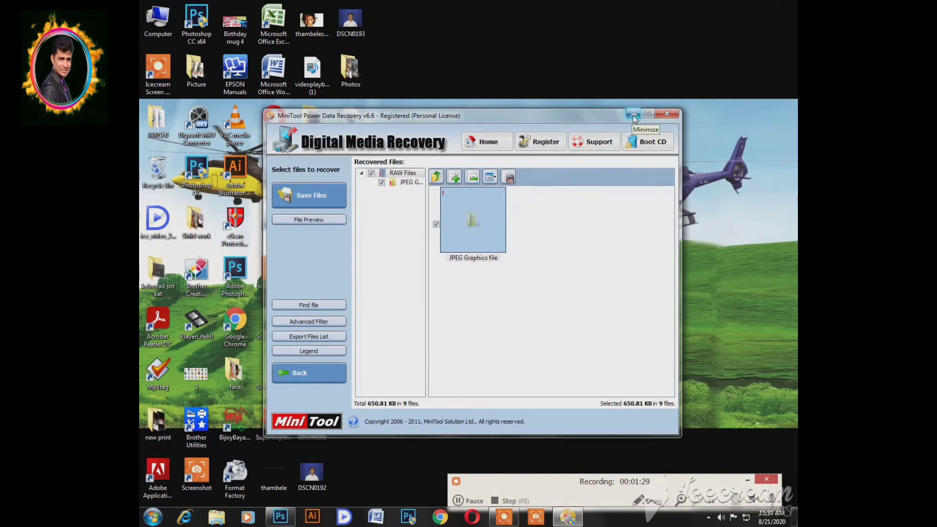
click(669, 115)
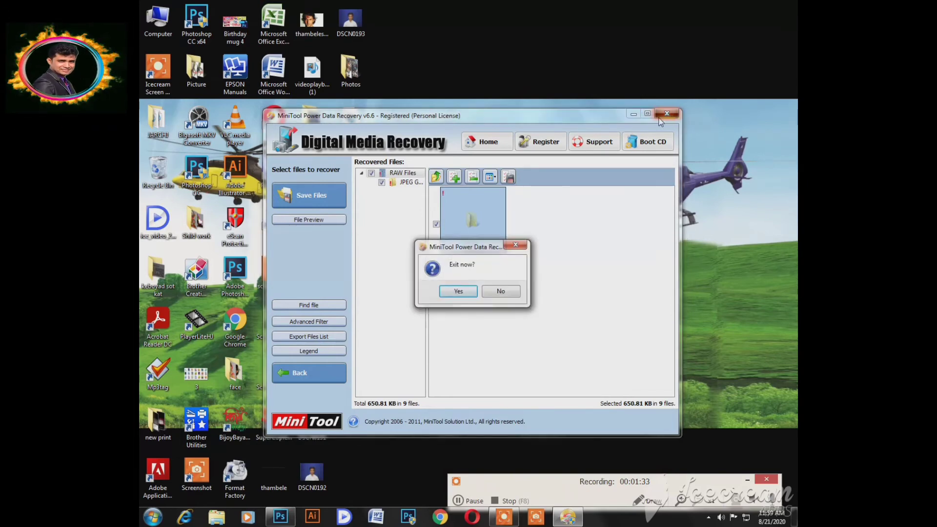
click(467, 298)
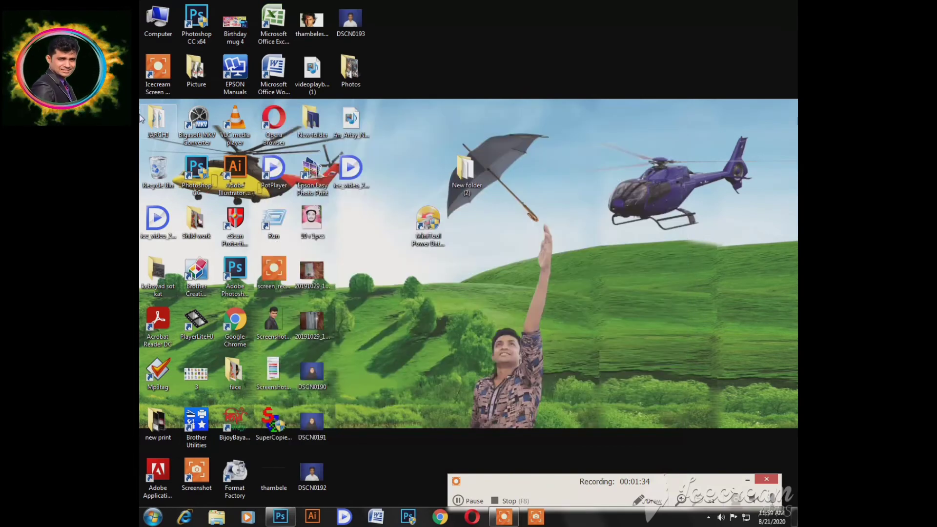
- Look through the JARCHI folder's JPEG Camera file and JPEG Graphics file subfolders, ending in JPEG Graphics file(1)
double_click(165, 132)
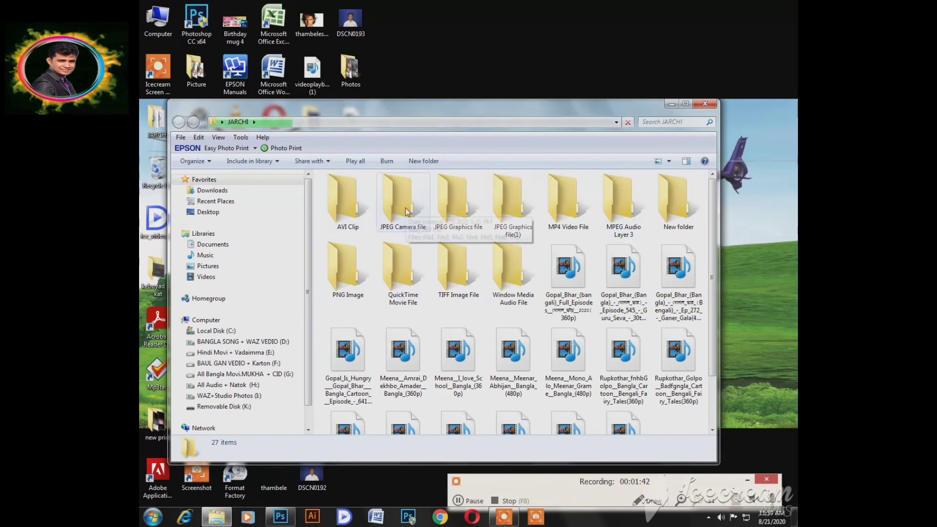
double_click(408, 210)
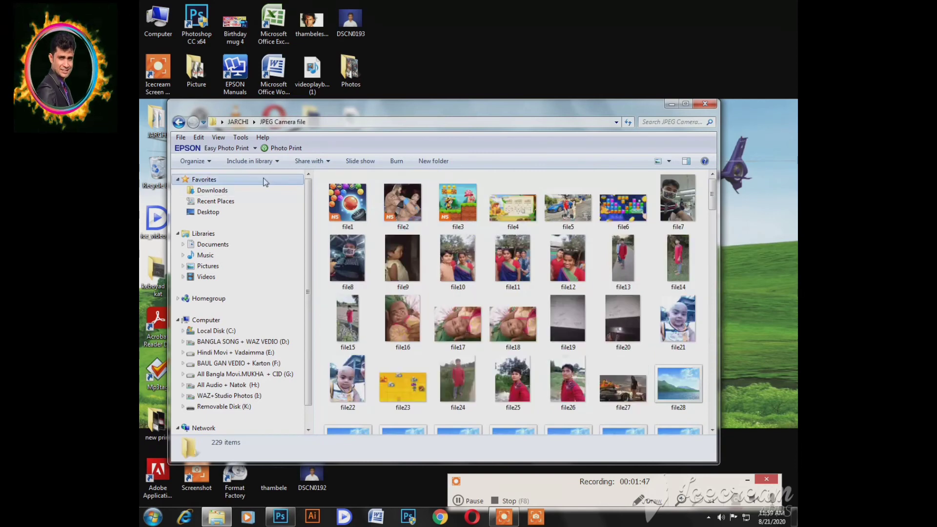
click(178, 123)
double_click(457, 209)
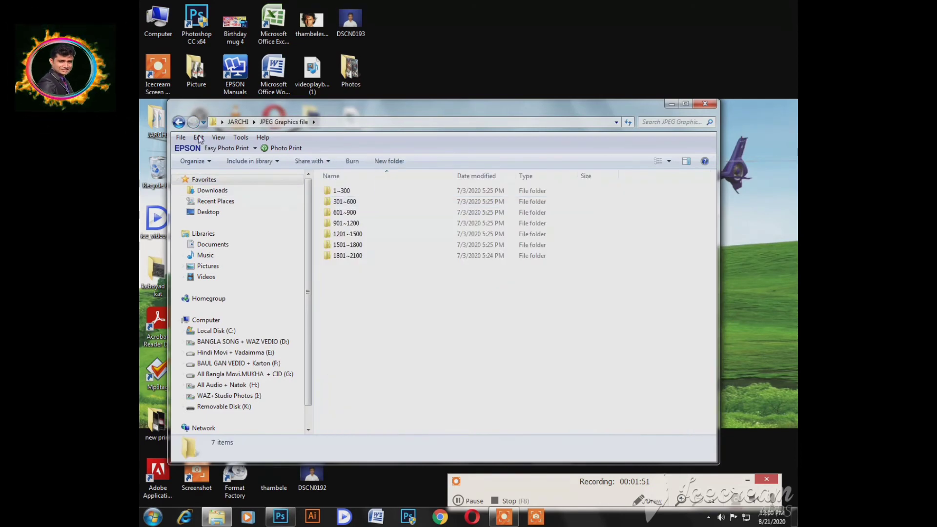
key(BackSpace)
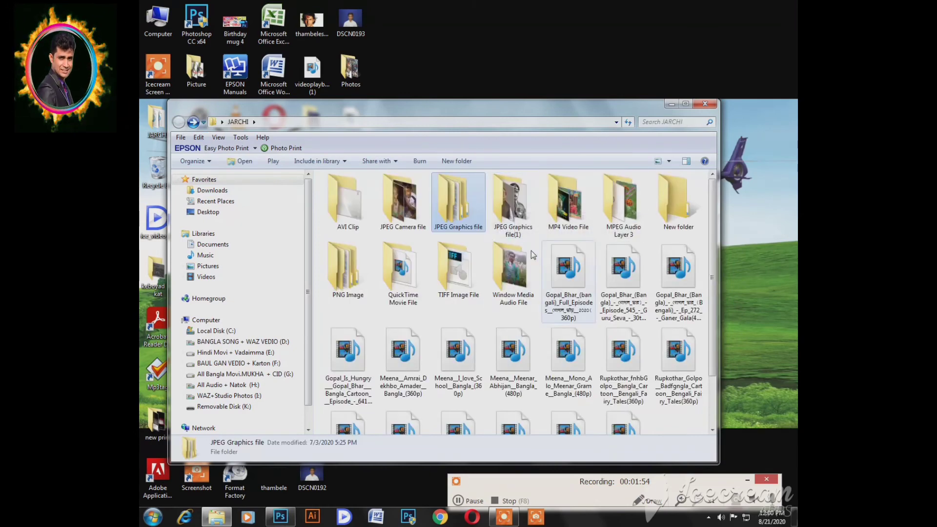
double_click(513, 215)
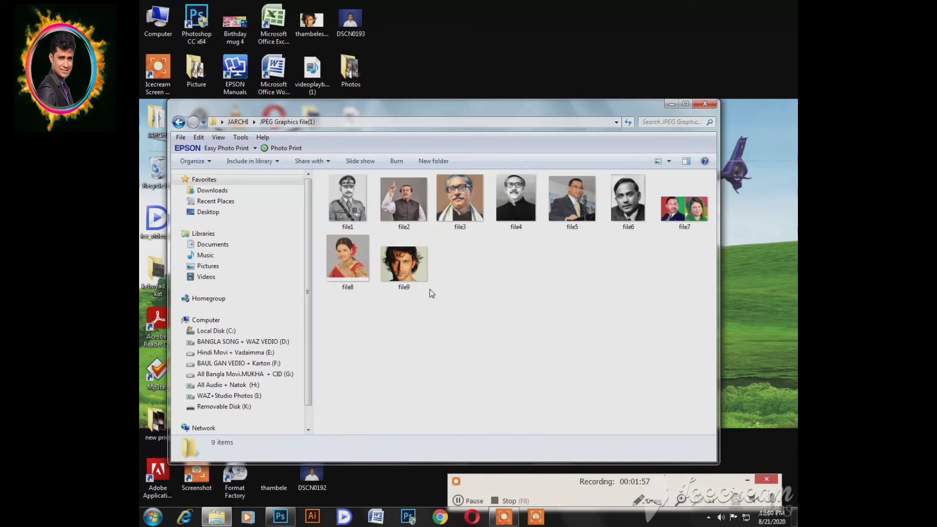
- Examine the recovered photos, viewing file2 and file6 at full size and closing each one
drag(339, 320, 498, 257)
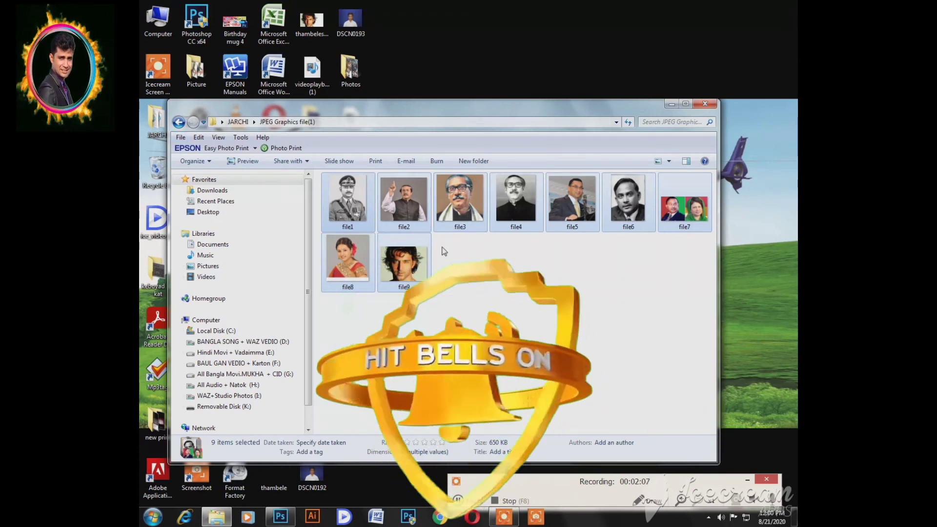
click(406, 209)
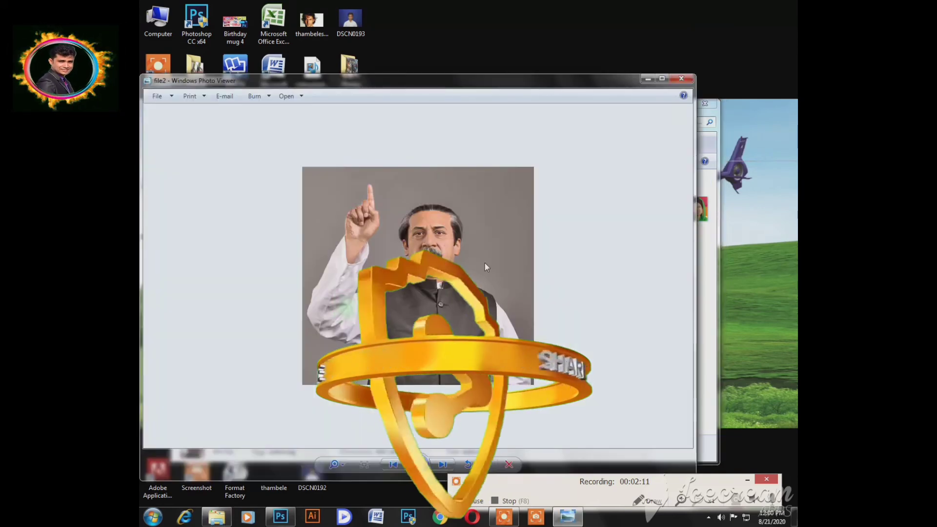
click(682, 79)
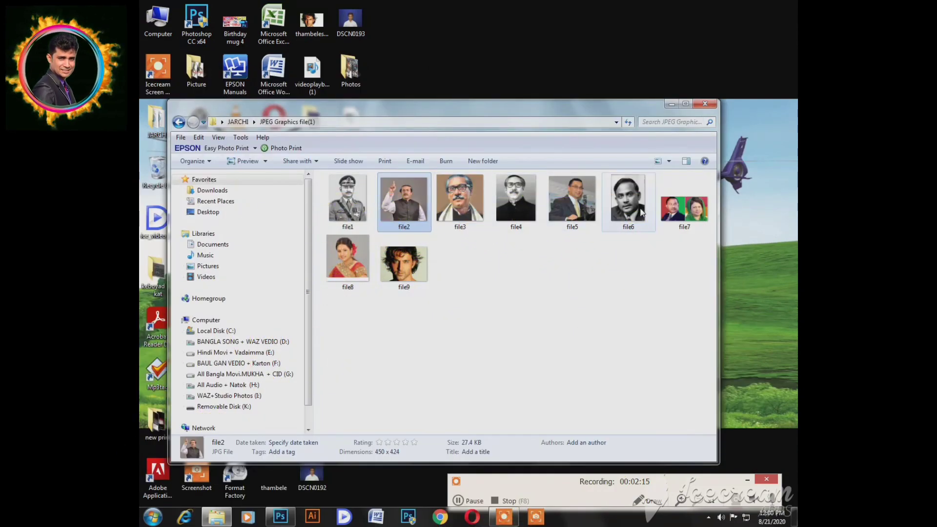
double_click(620, 211)
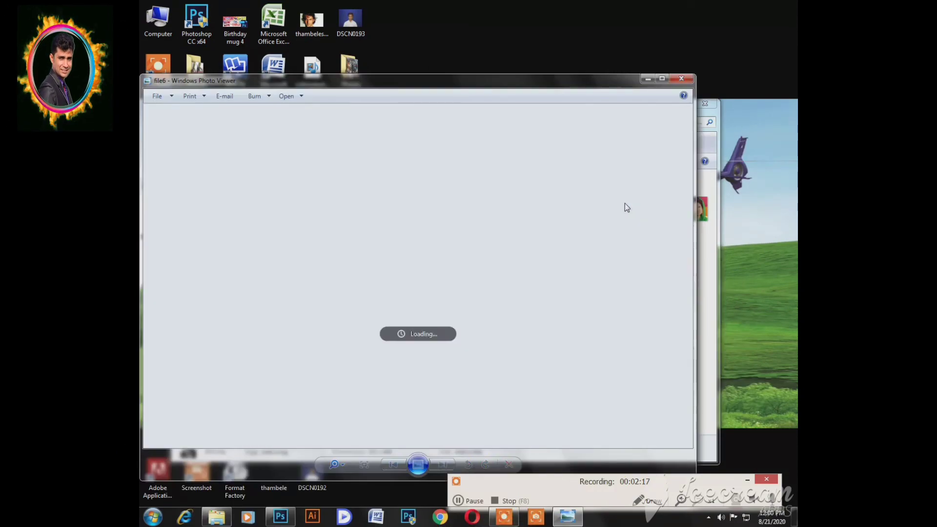
click(687, 79)
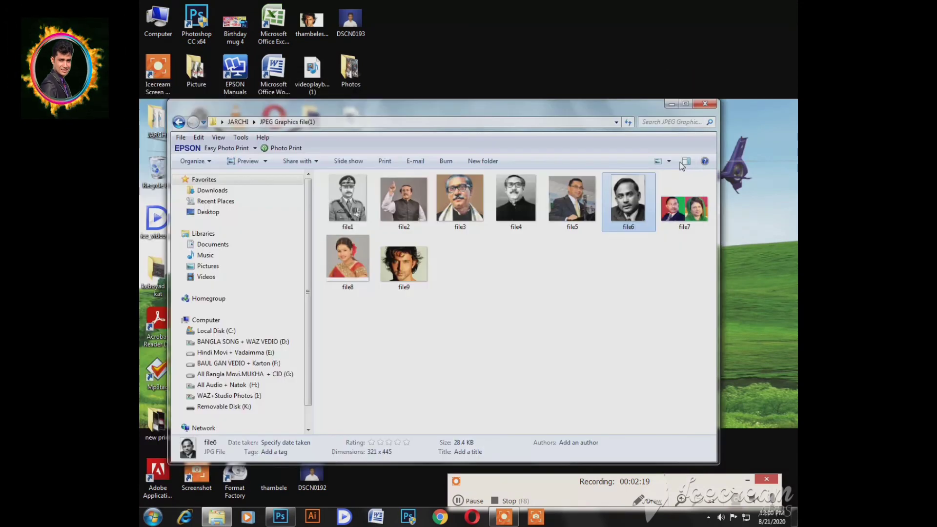
drag(650, 116, 660, 83)
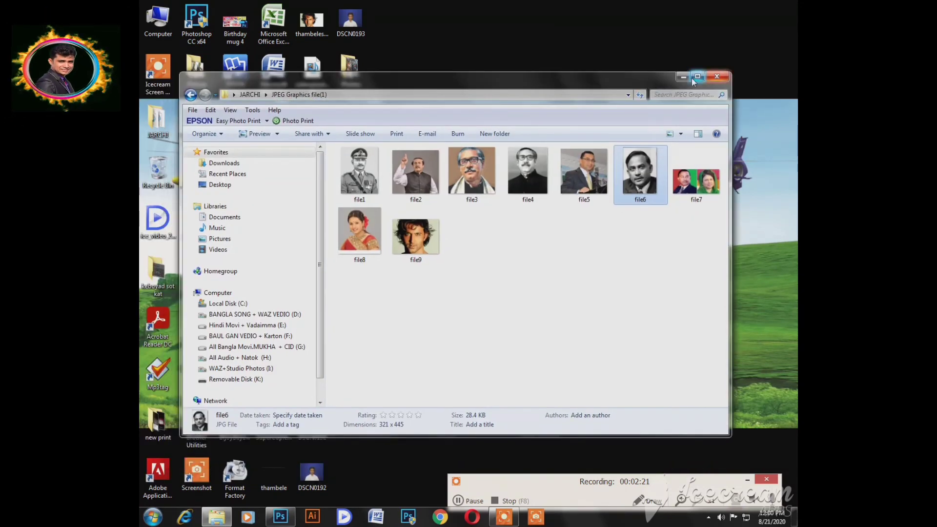